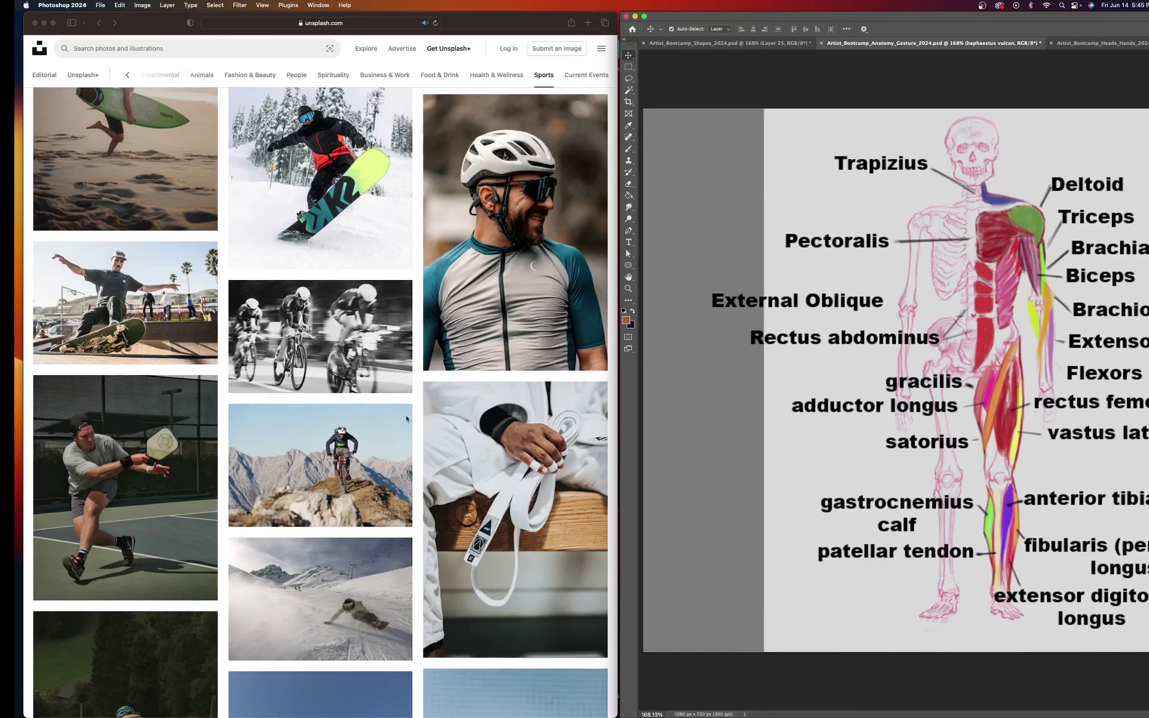
Switch to the browser and open the skateboarder photo in Unsplash's Sports gallery
left_click(160, 309)
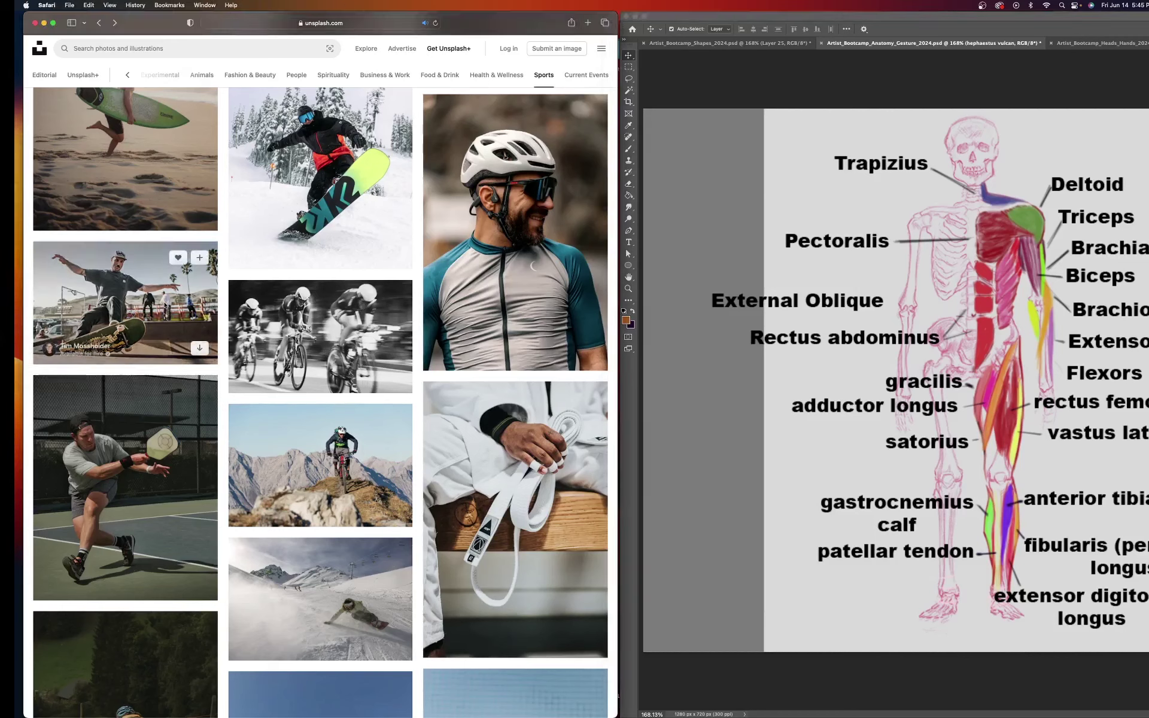
left_click(149, 305)
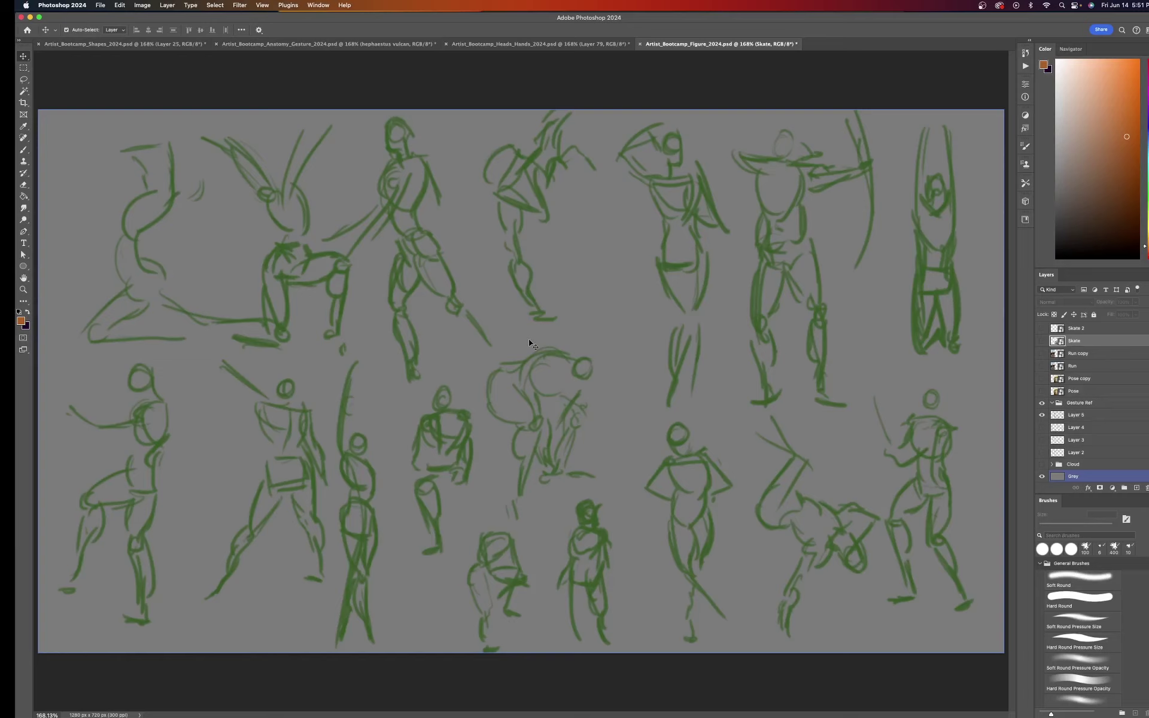
left_click(701, 371)
left_click(701, 369)
left_click(701, 367)
left_click(708, 375)
left_click(580, 379)
left_click(356, 530)
left_click(292, 436)
left_click(276, 430)
left_click(660, 357)
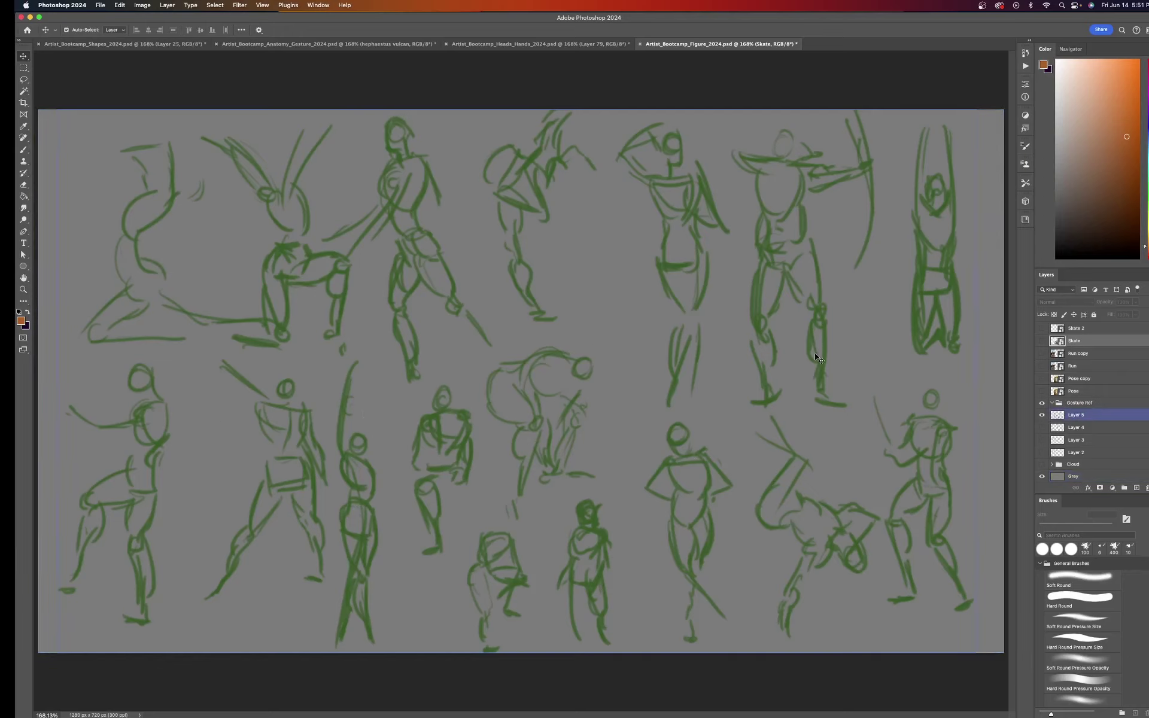
left_click(814, 353)
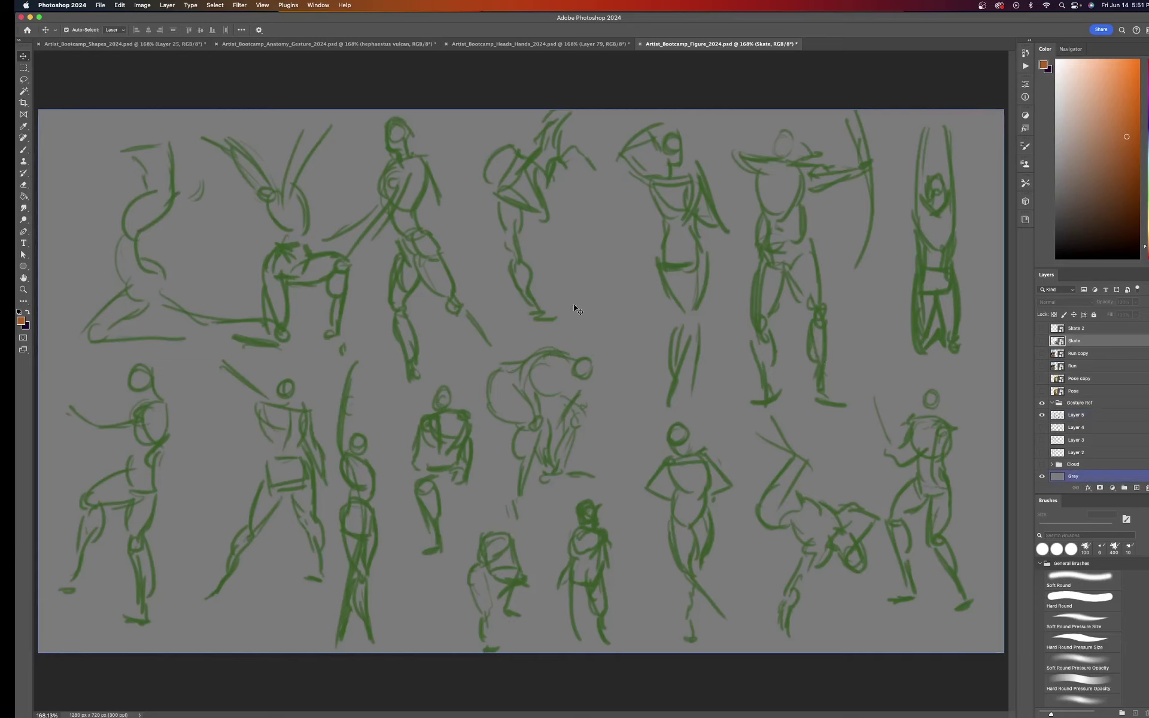
left_click(809, 493)
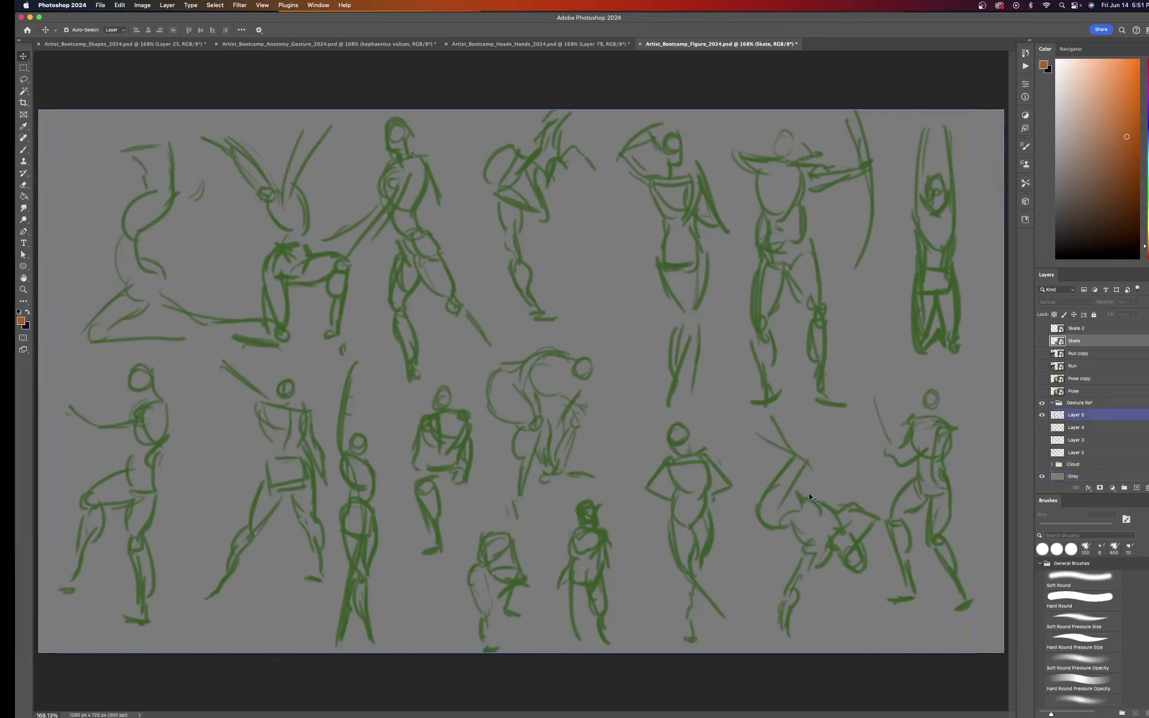
left_click(865, 430)
left_click(813, 454)
left_click(820, 443)
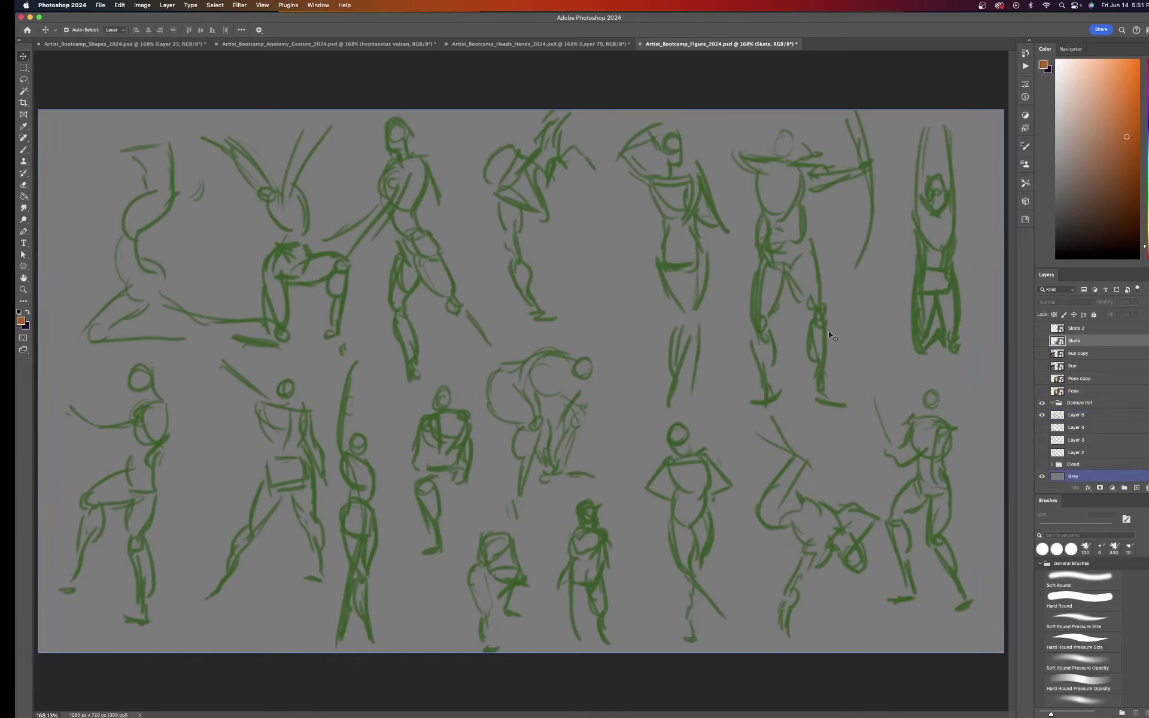
left_click(833, 337)
left_click(833, 339)
left_click(1062, 417)
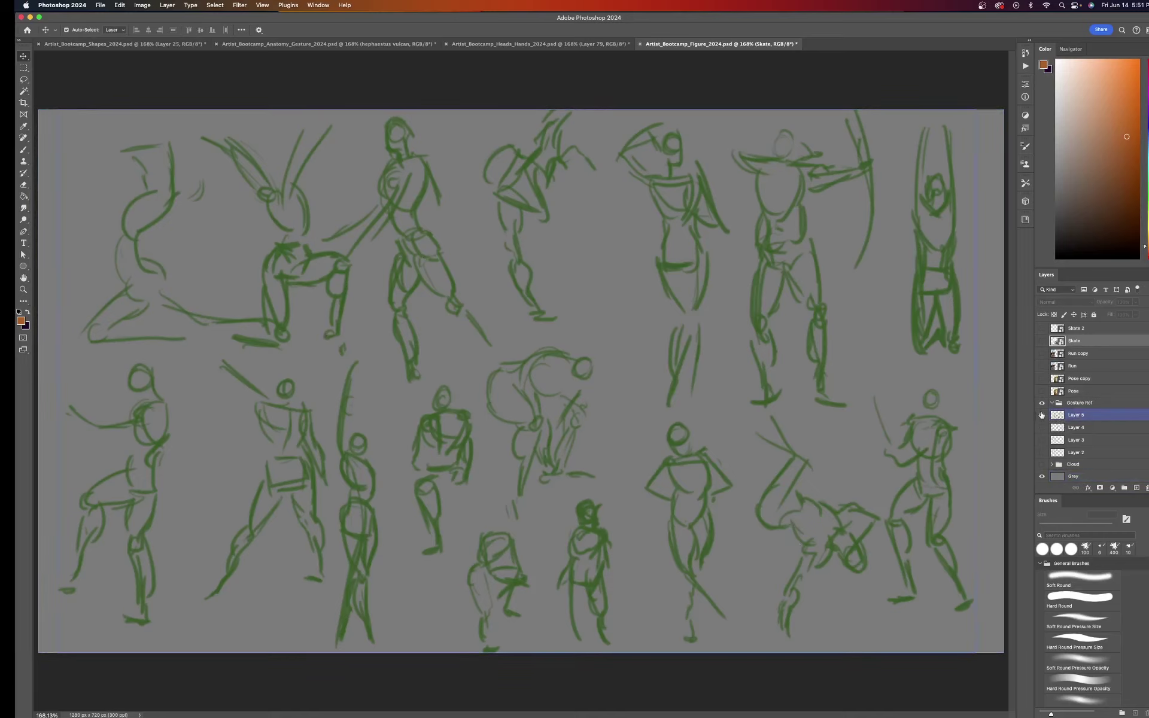
Hide the layer with the green gesture sketches
left_click(1042, 414)
left_click(1055, 399)
left_click(1055, 399, "super")
left_click(1077, 401)
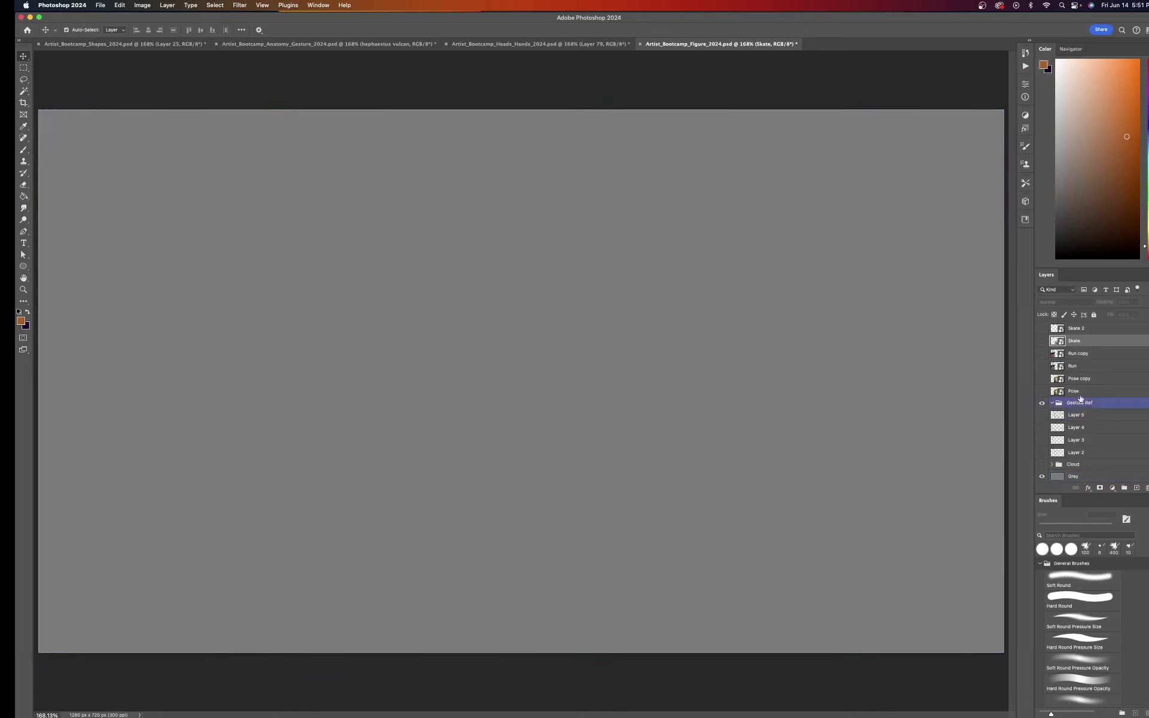
left_click(1070, 396, "super")
Preview the Pose, Run and Skate reference photos one at a time
left_click(1042, 392)
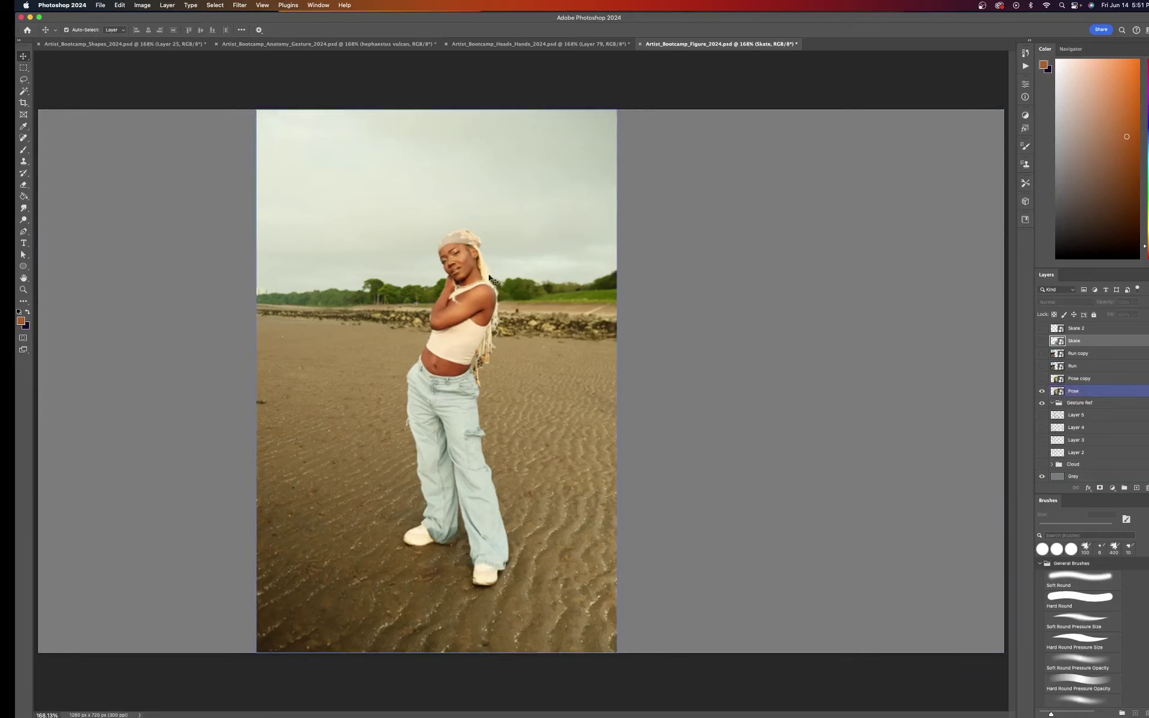
left_click(1042, 391)
left_click(1041, 368)
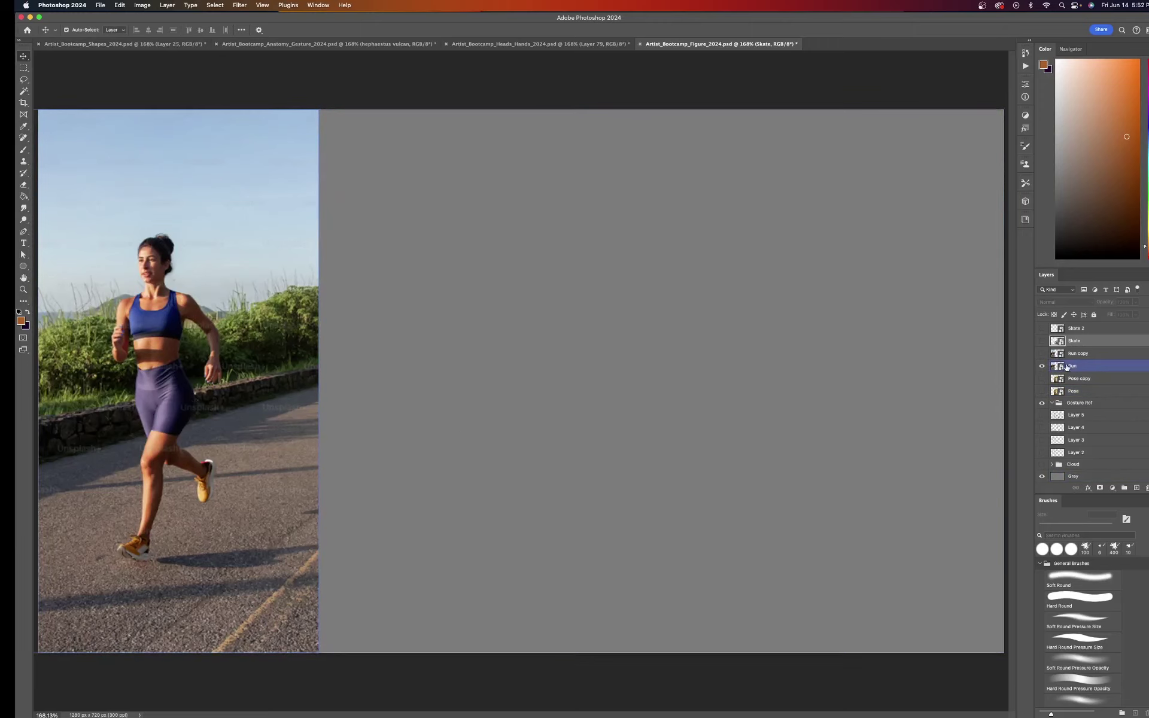
left_click(1042, 365)
left_click(1042, 340)
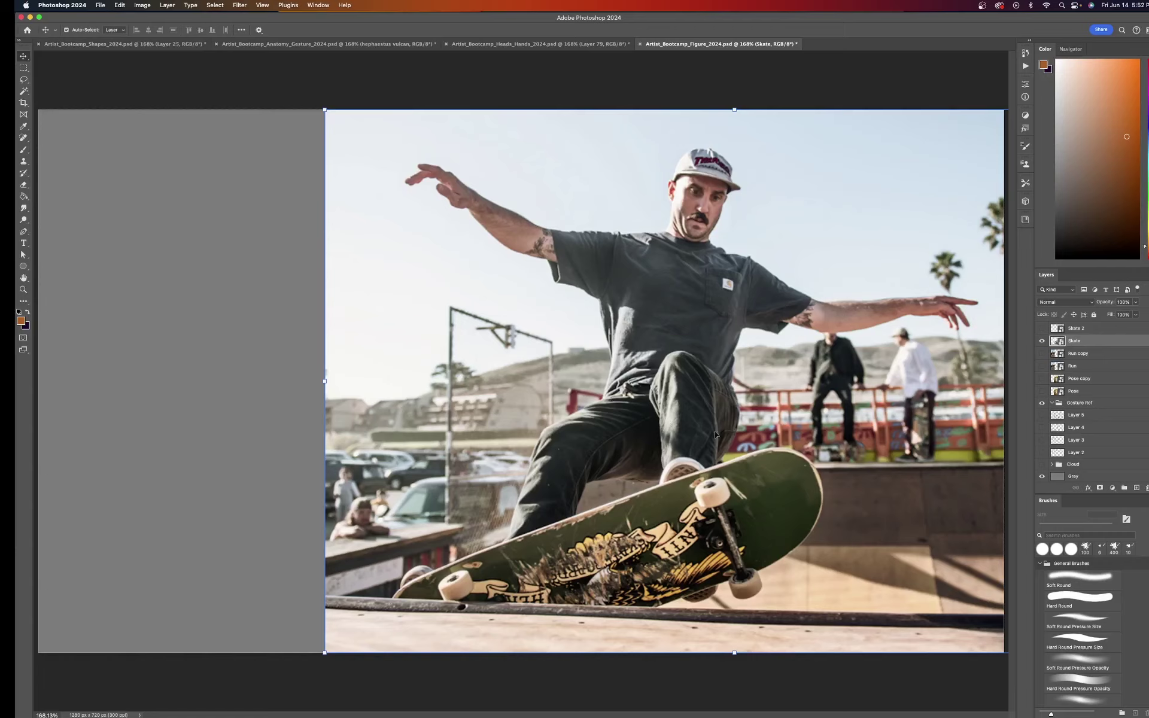
left_click(1041, 341)
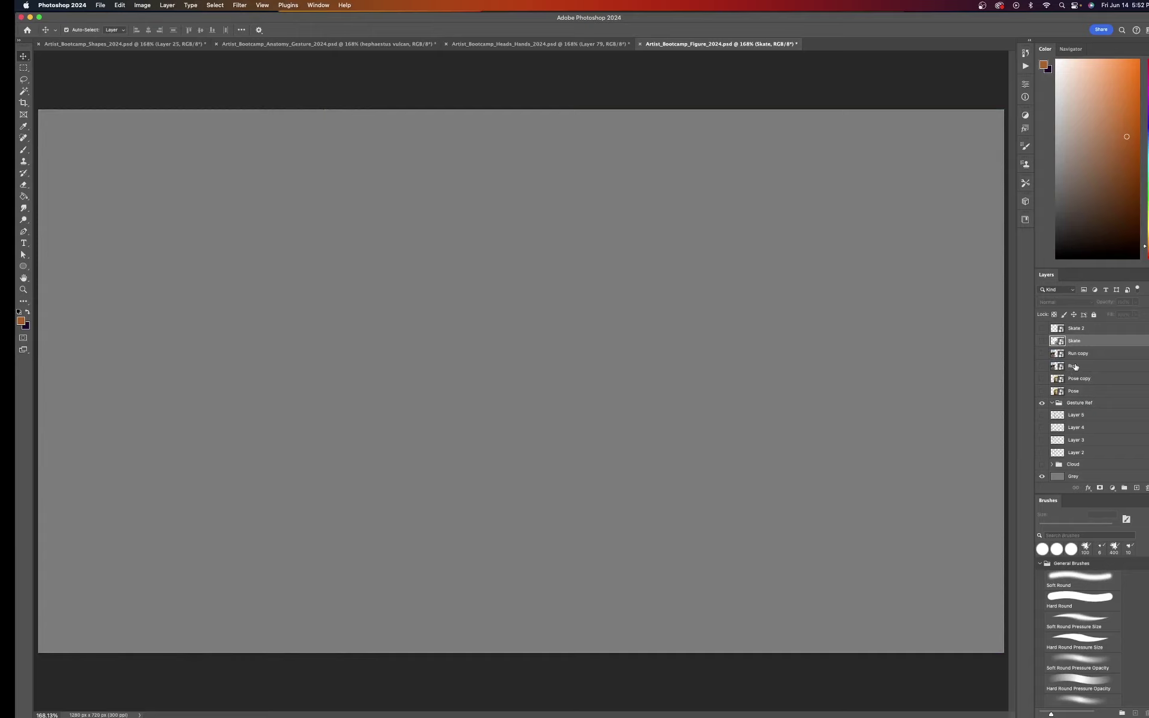
Show the Pose reference photo and add a new layer in the Gesture Ref group for sketching with the Brush tool
left_click(1075, 392)
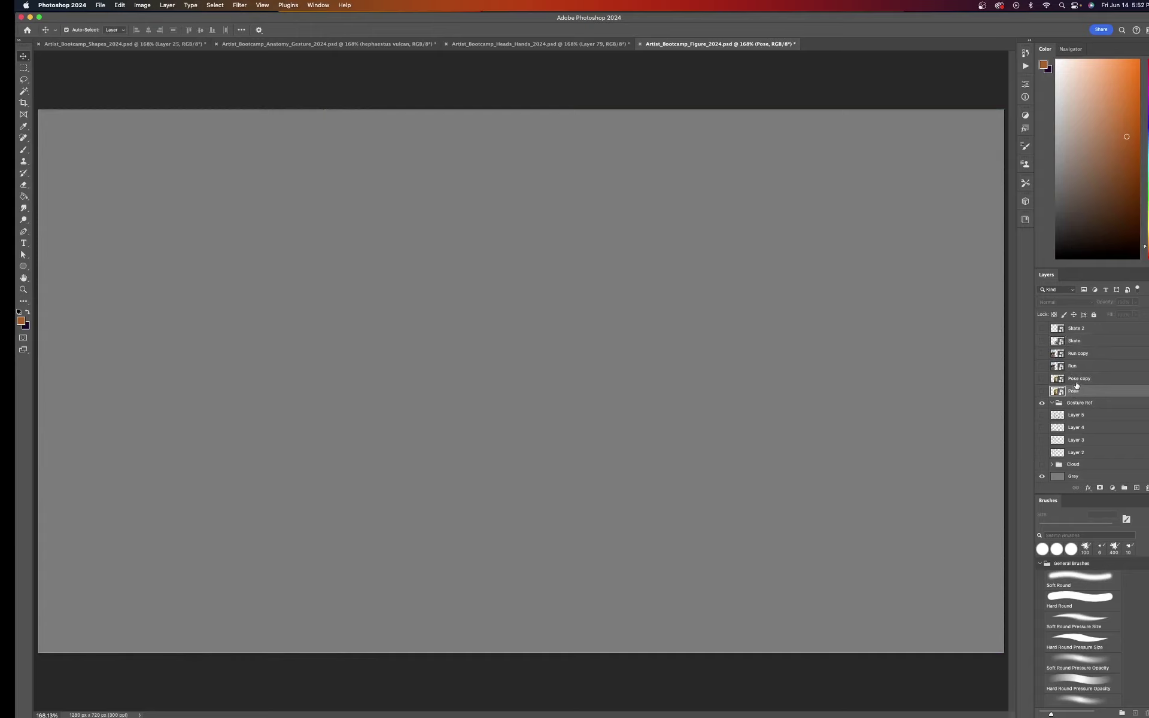
left_click(1042, 392)
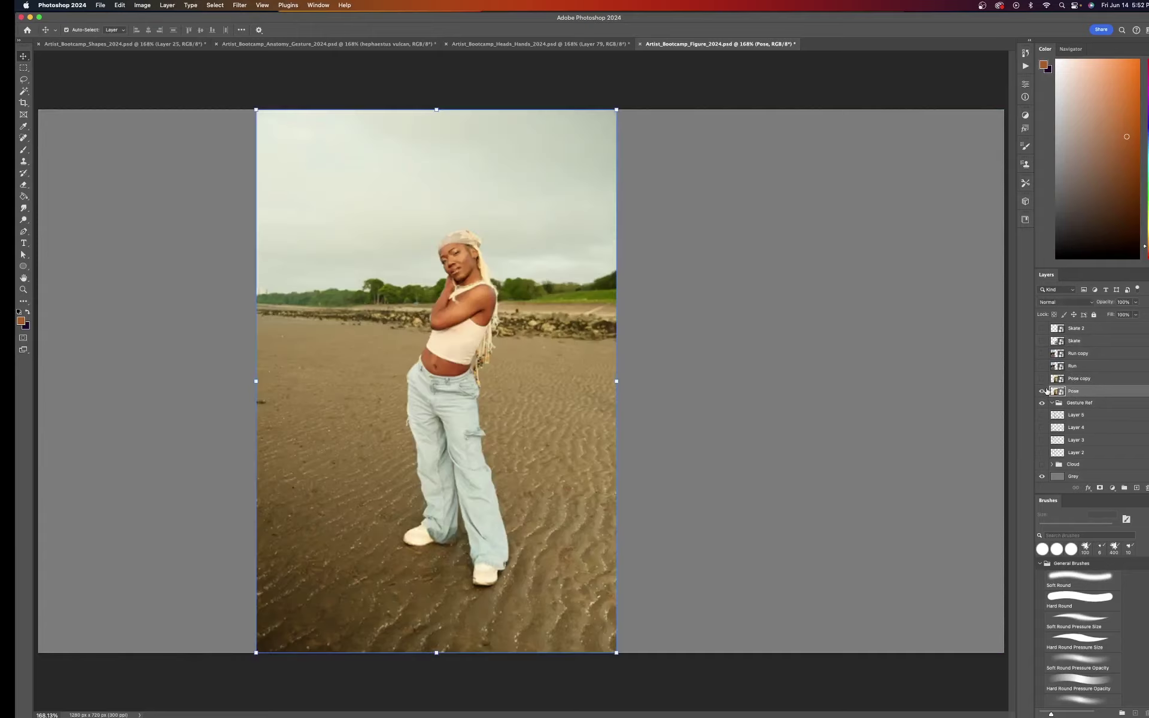
key("super+shift+alt+n")
key("b")
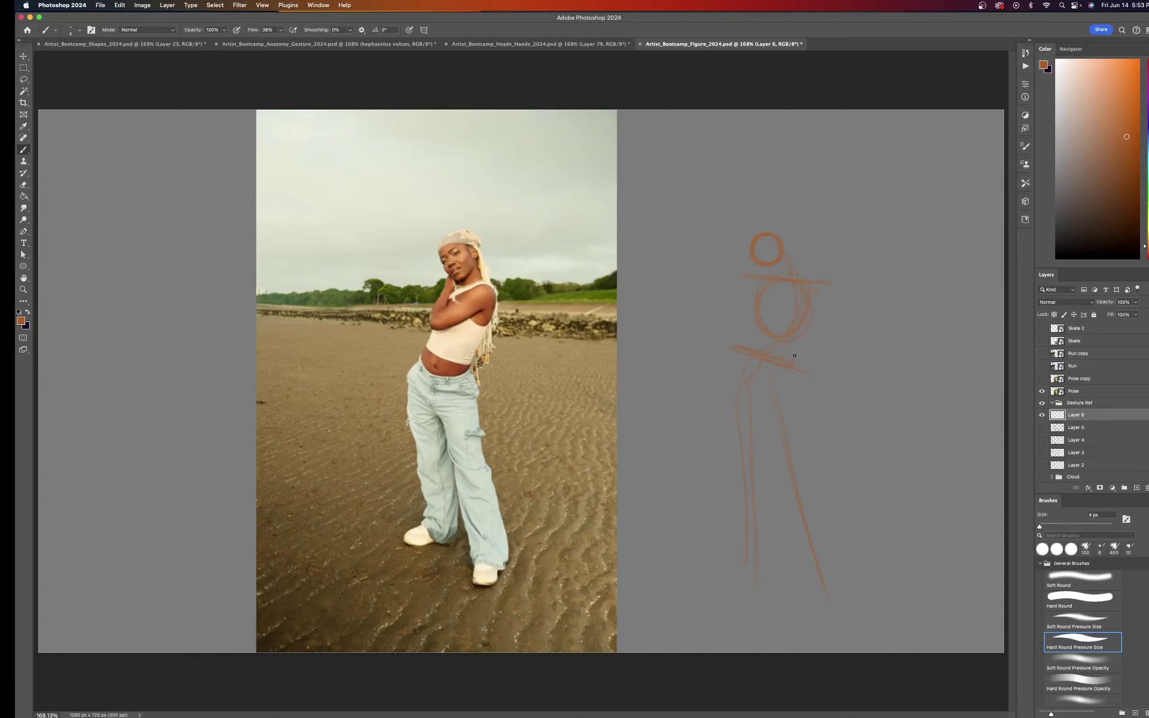
Sketch the standing woman's construction figure in orange beside the Pose photo, from hips to feet, and hide the sketch layer
left_click_drag(791, 379, 790, 390)
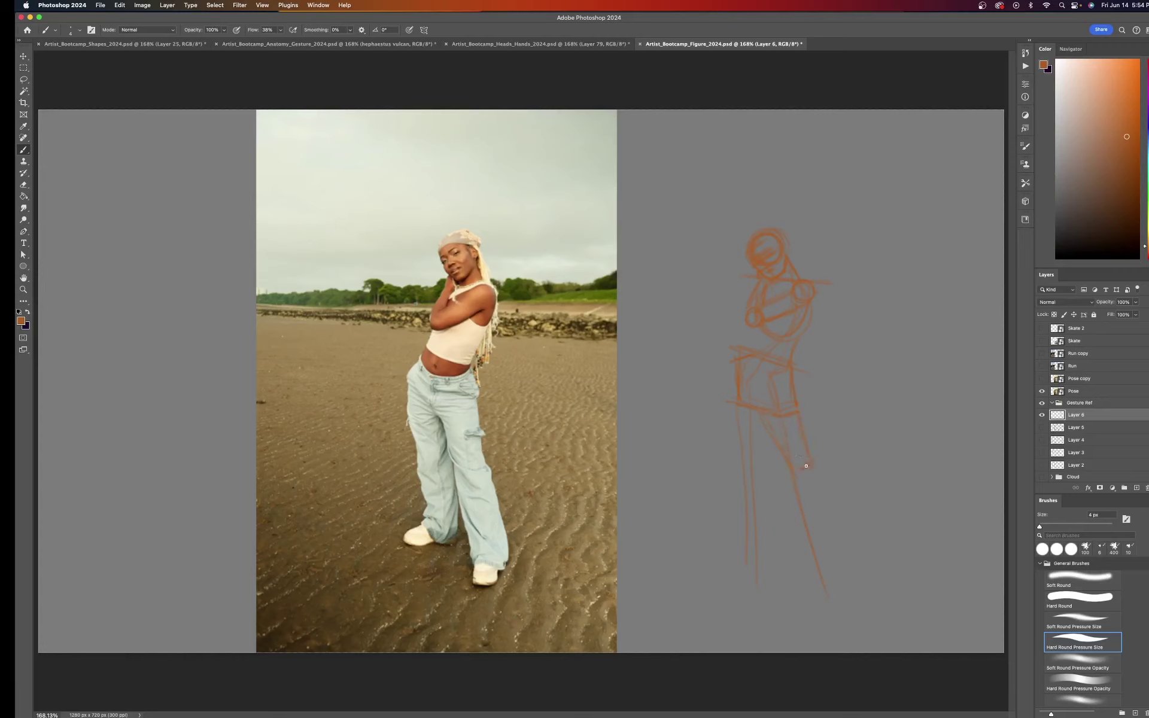
left_click_drag(806, 465, 790, 470)
left_click_drag(832, 562, 831, 569)
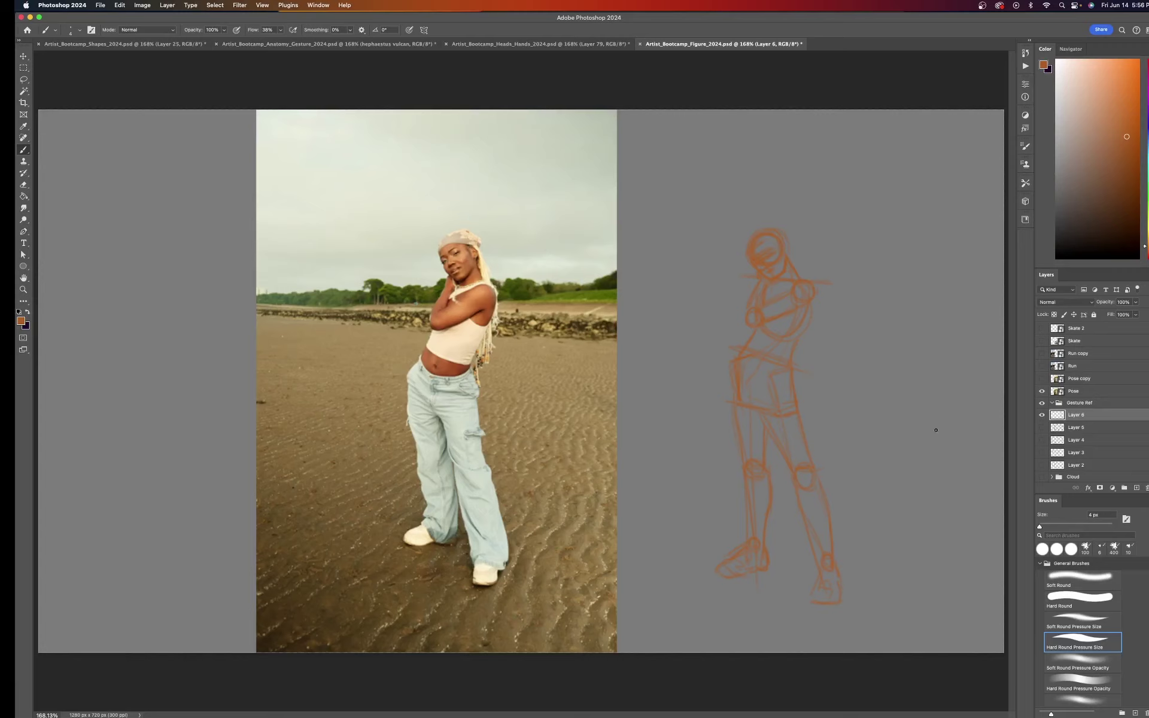
left_click(1042, 415)
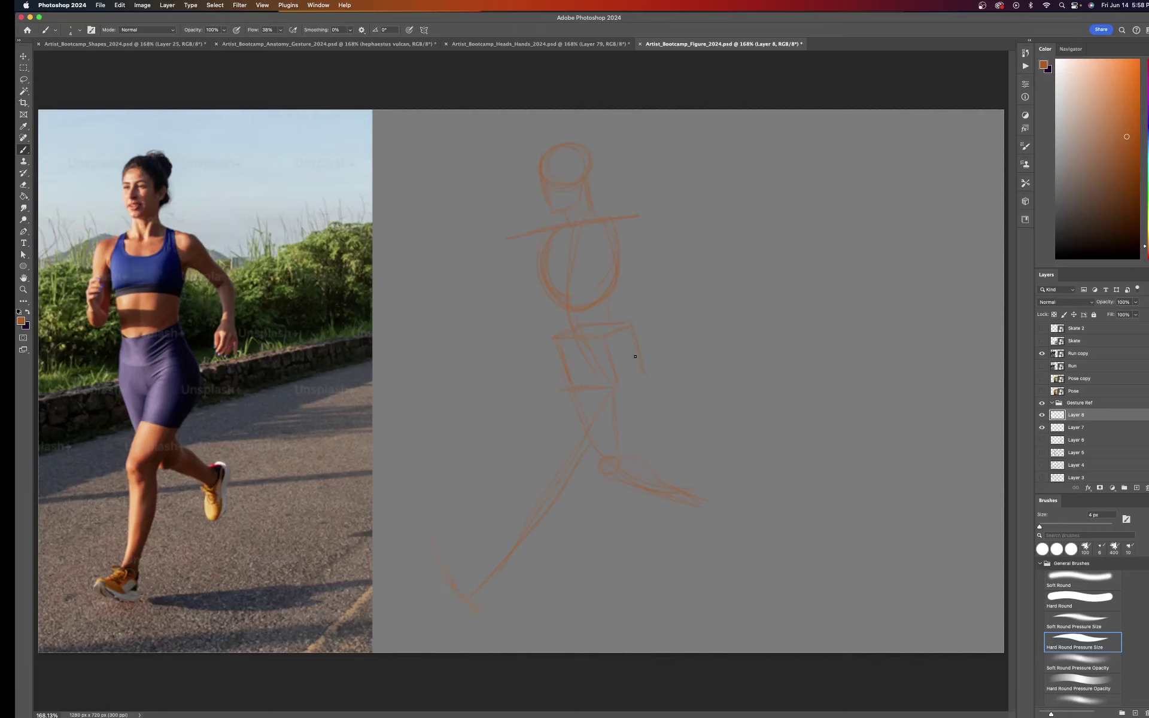
Sketch the runner as a large orange construction figure beside the photo and as a small gesture figure at the canvas's upper right
left_click_drag(625, 393, 627, 453)
left_click_drag(507, 214, 483, 296)
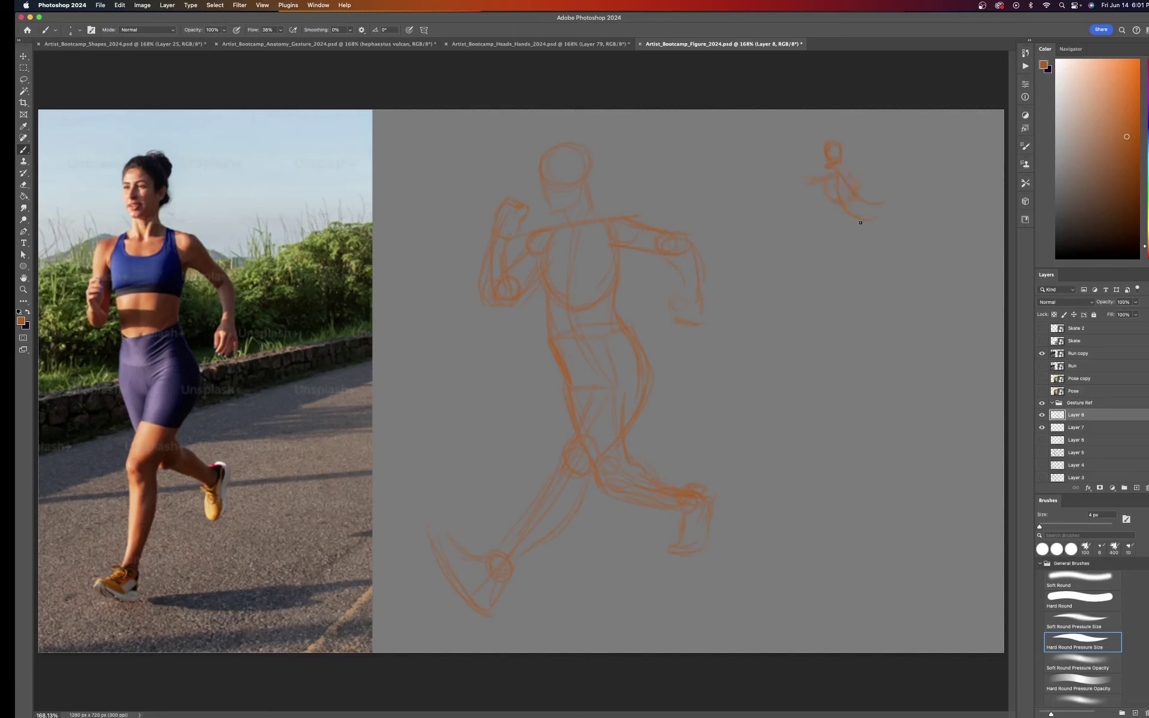
left_click_drag(847, 218, 844, 224)
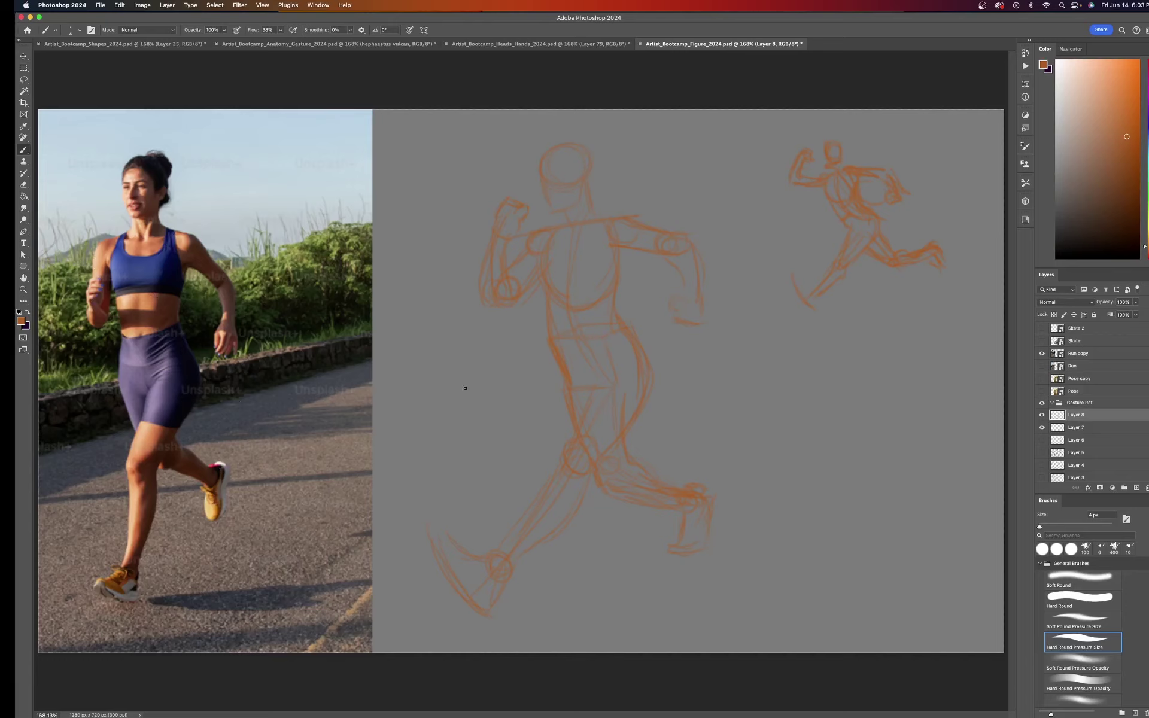
Swap the Run copy photo for Skate 2, hide the running sketches and add a new empty layer
left_click(1042, 353)
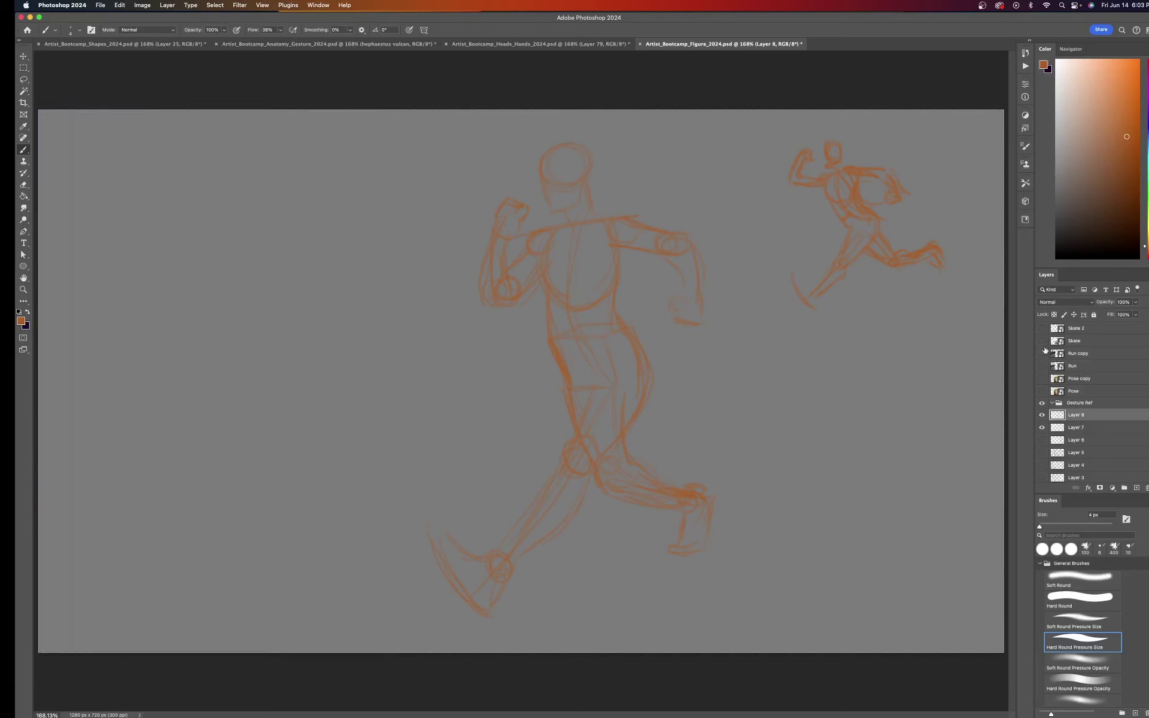
left_click(1042, 328)
left_click_drag(1041, 415, 1041, 427)
left_click(1136, 488)
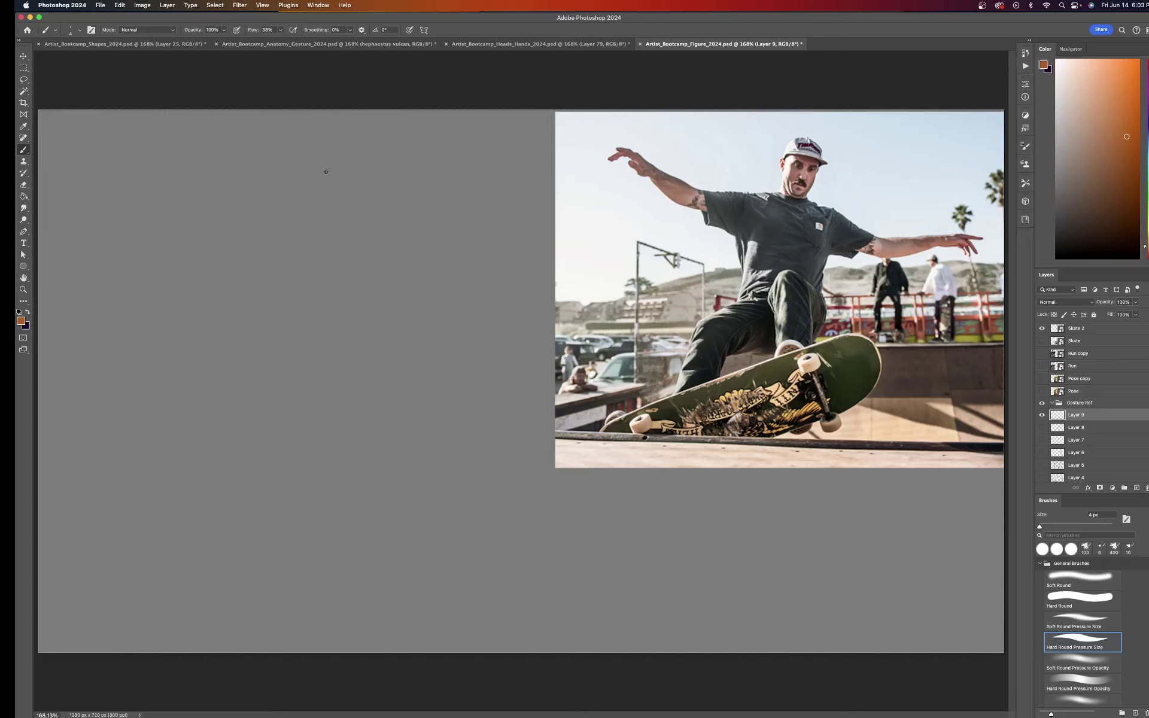
Sketch the skateboarder's construction figure and board in orange on the empty area beside the photo
left_click_drag(297, 158, 292, 182)
left_click_drag(316, 290, 319, 298)
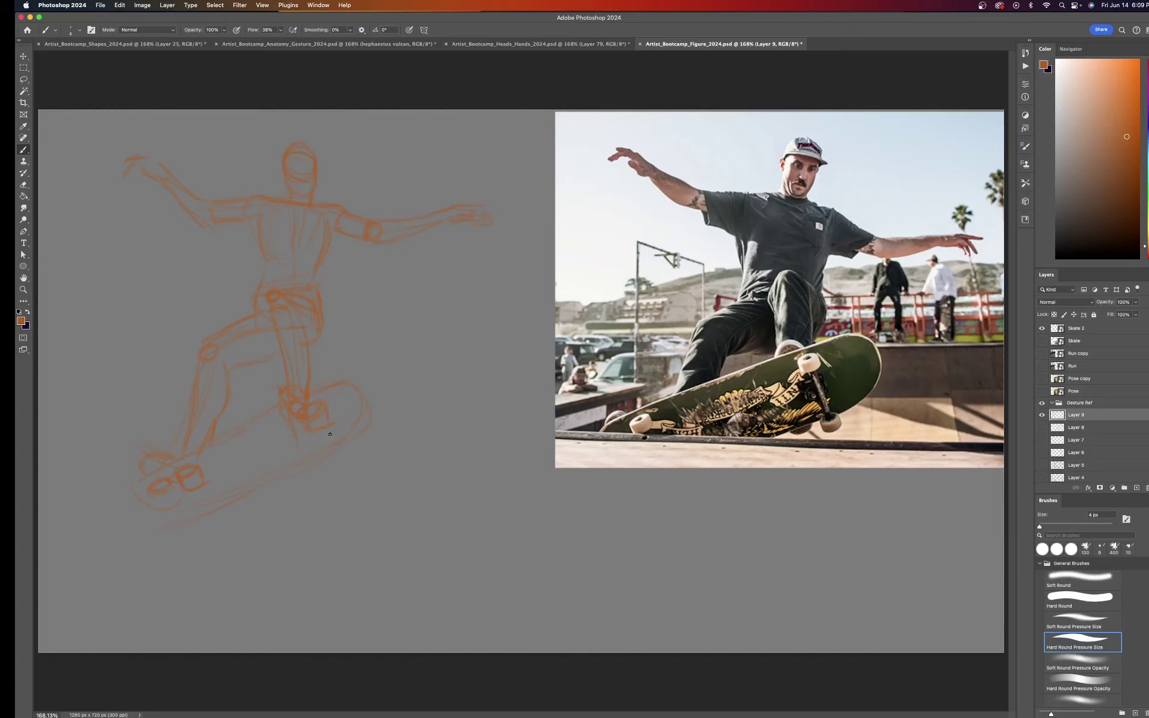
left_click_drag(328, 474, 347, 470)
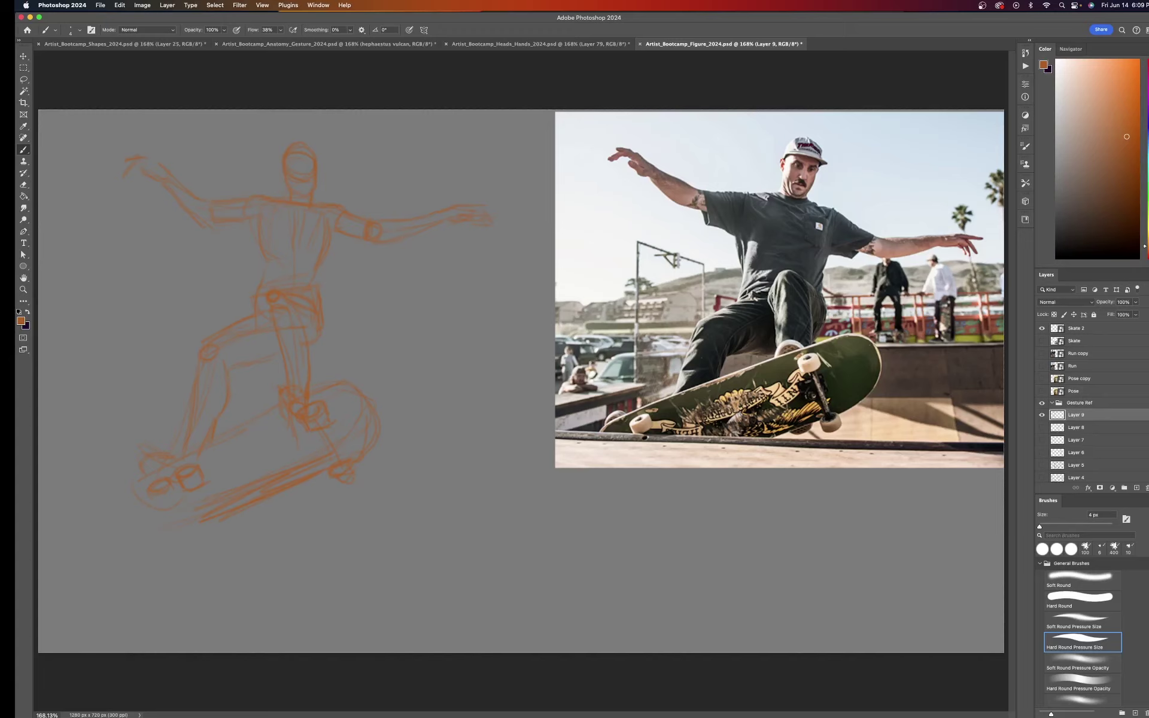
Show the running and standing figure sketches together with the skateboarder, and turn the Grey background layer back on
scroll(1089, 401, "down", 3)
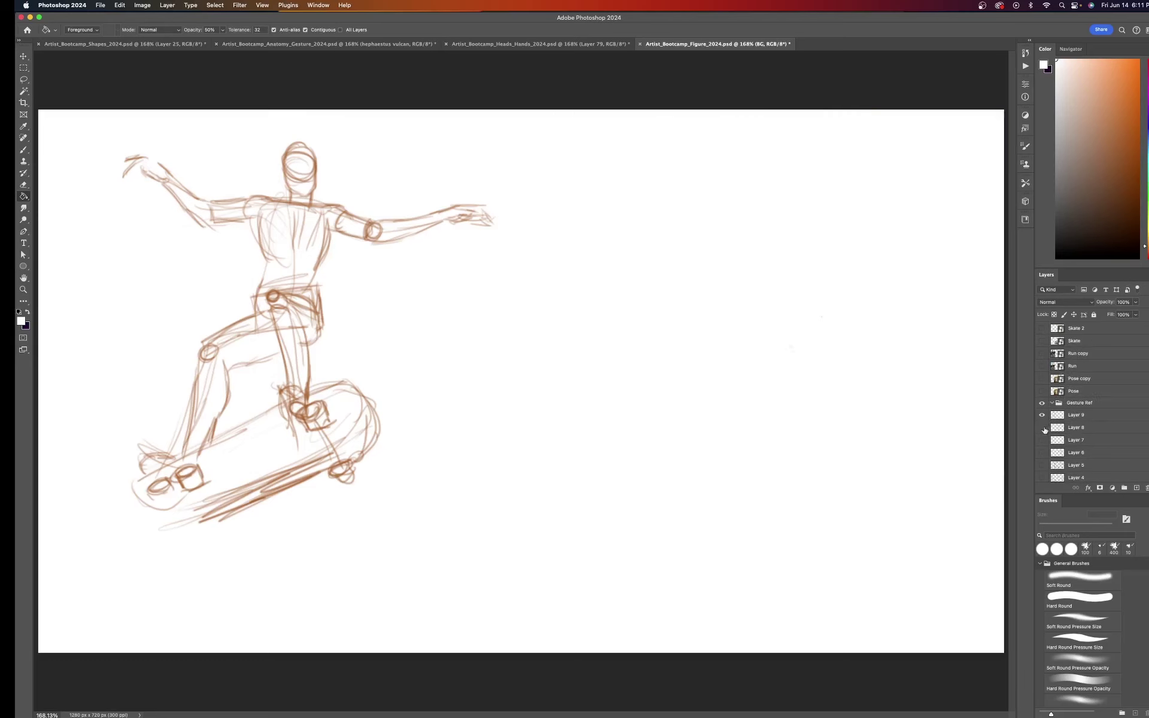
left_click(1042, 427)
left_click(1041, 442)
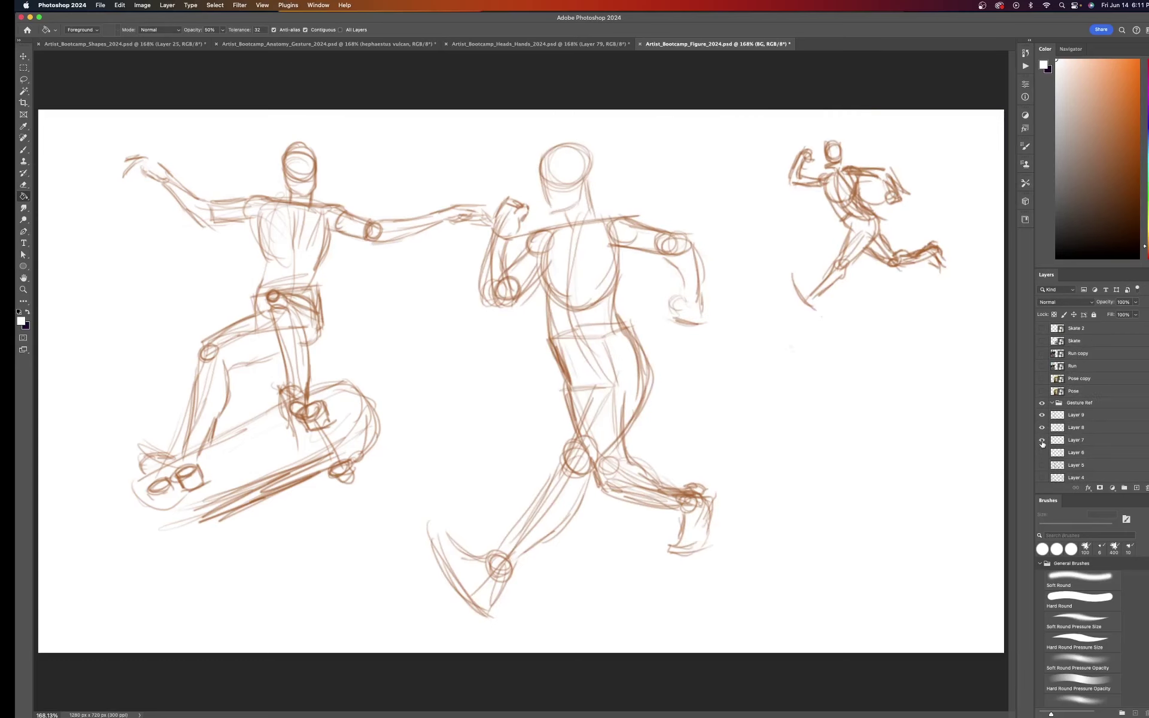
left_click(1042, 442)
left_click(1041, 454)
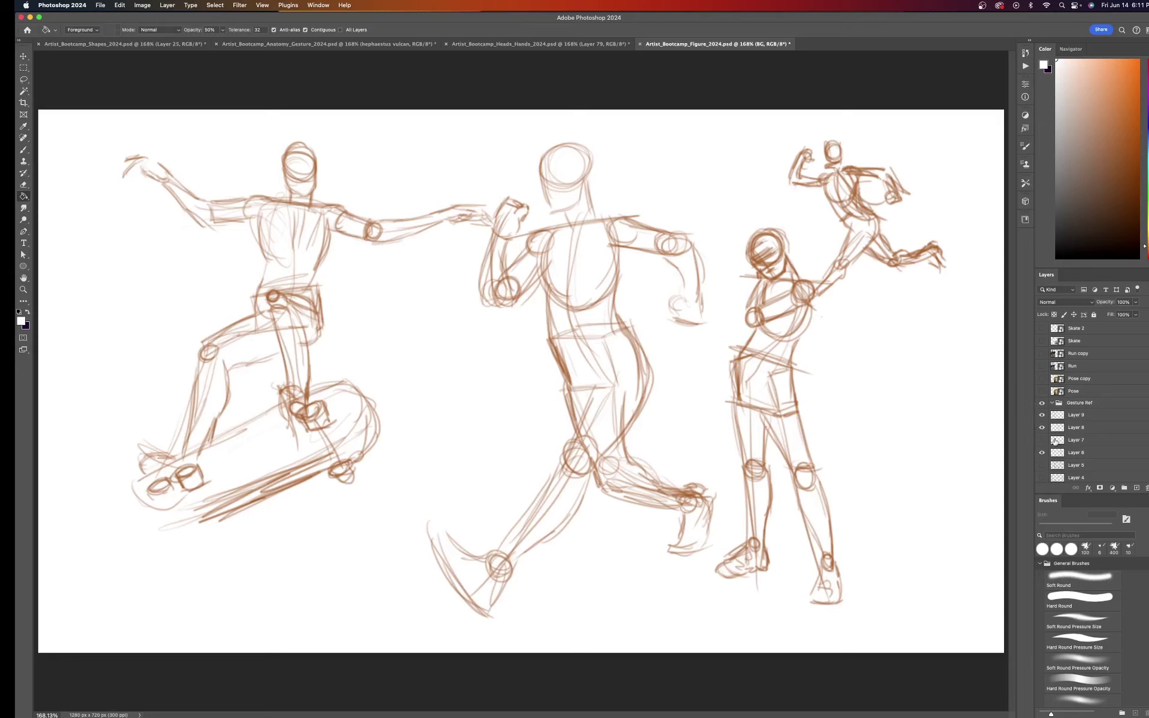
scroll(1112, 407, "down", 3)
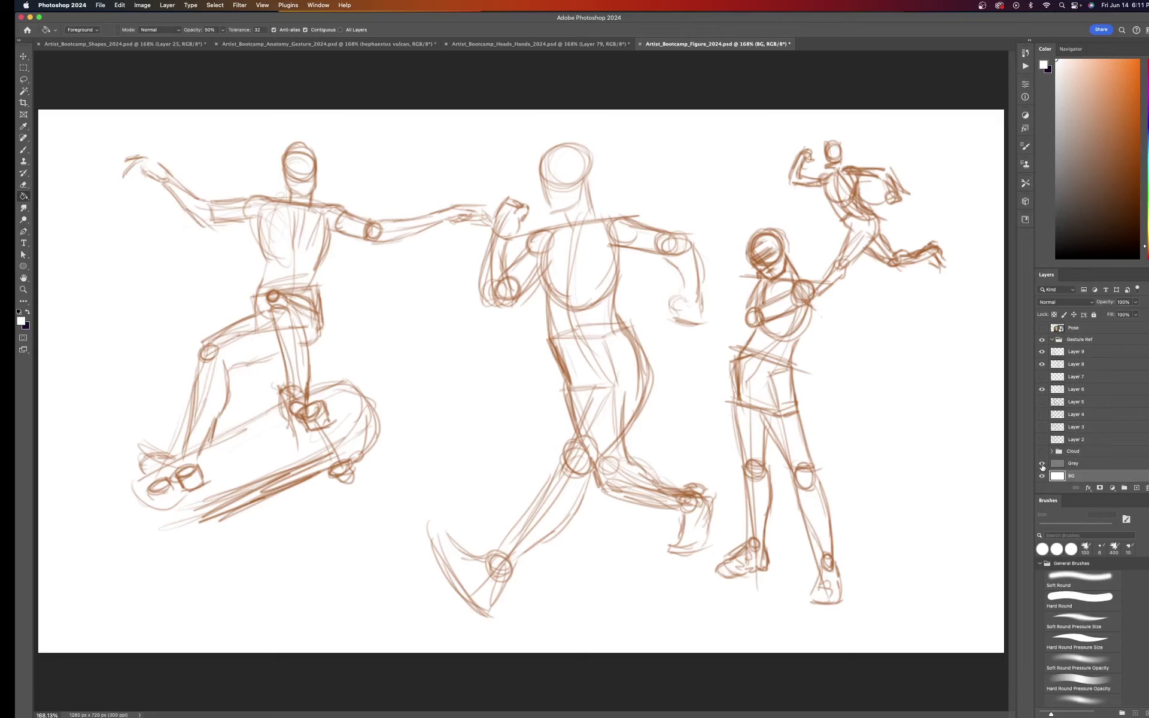
left_click(1042, 464)
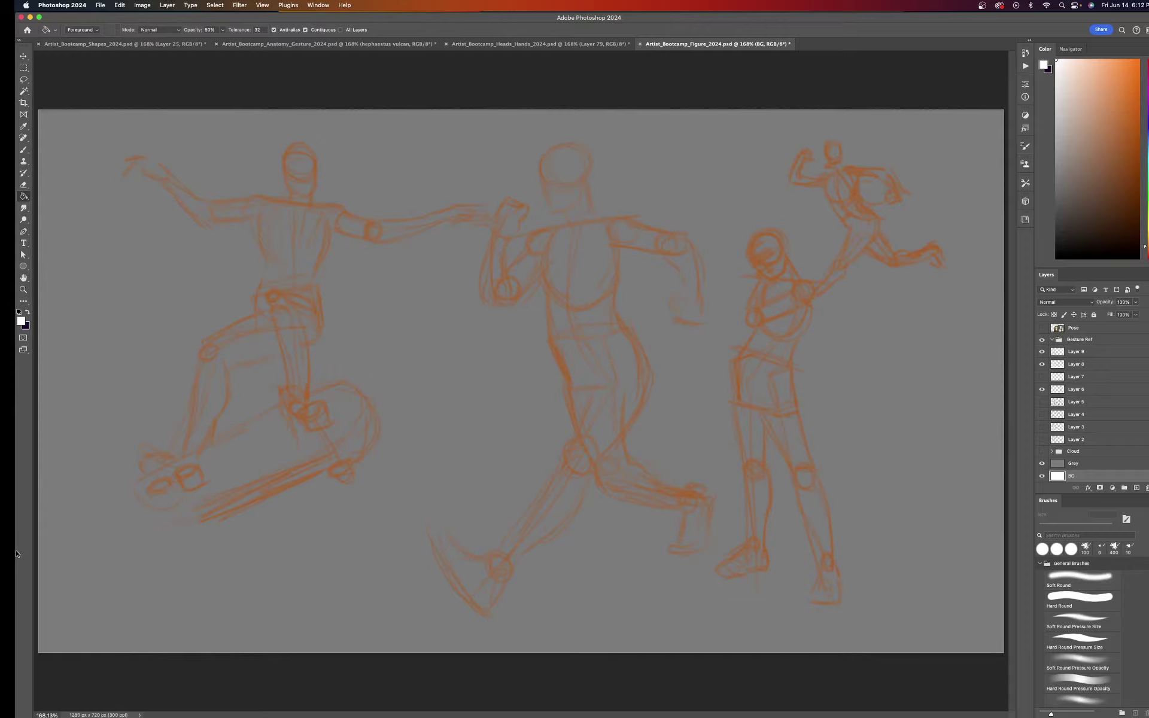
Switch to the Pages script document to review the Artist Bootcamp lesson schedule, and minimise its window
mouse_move(16, 553)
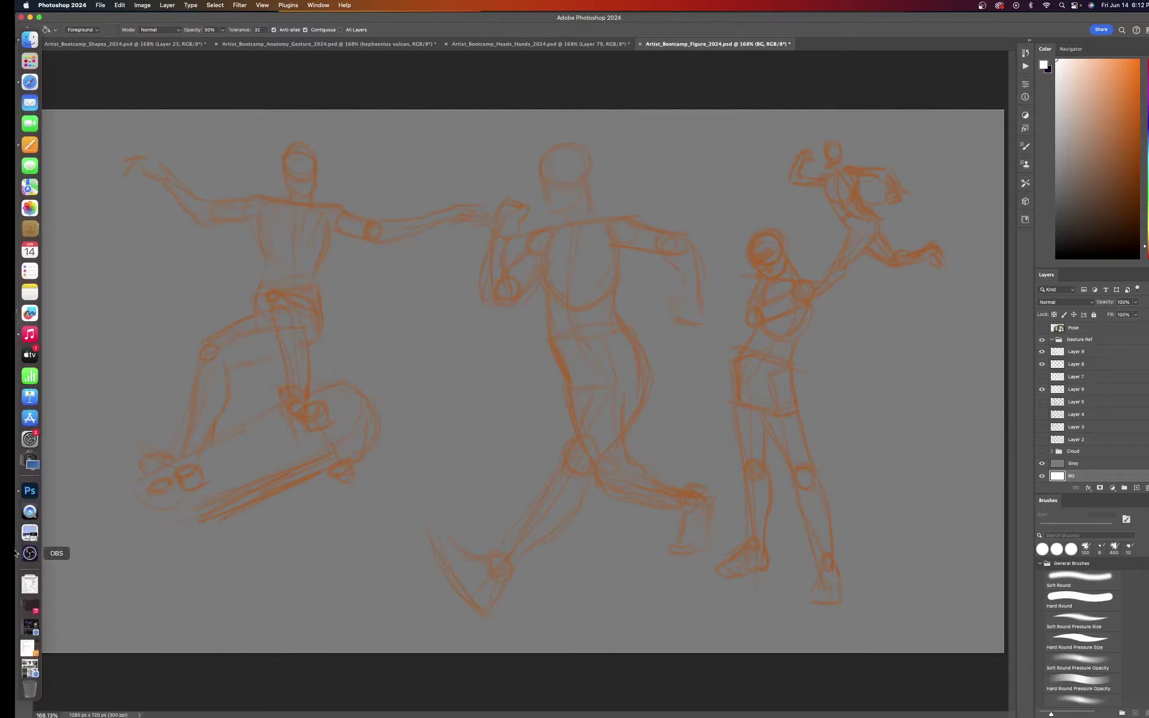
left_click(28, 648)
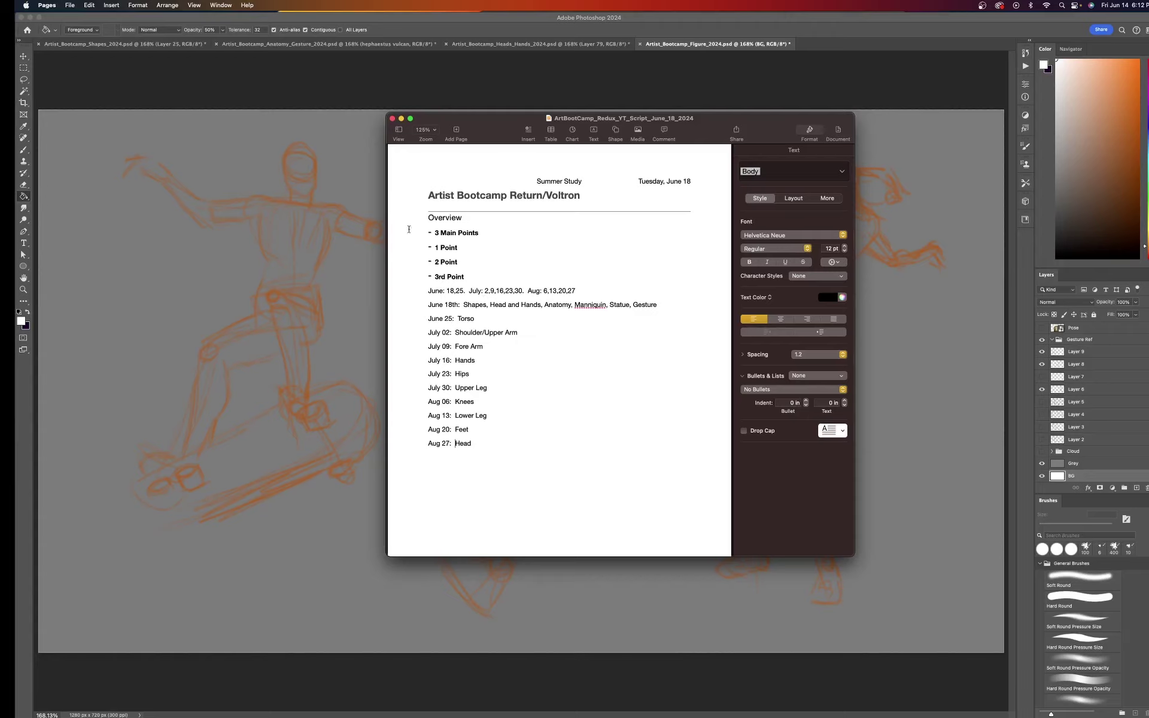
left_click(401, 119)
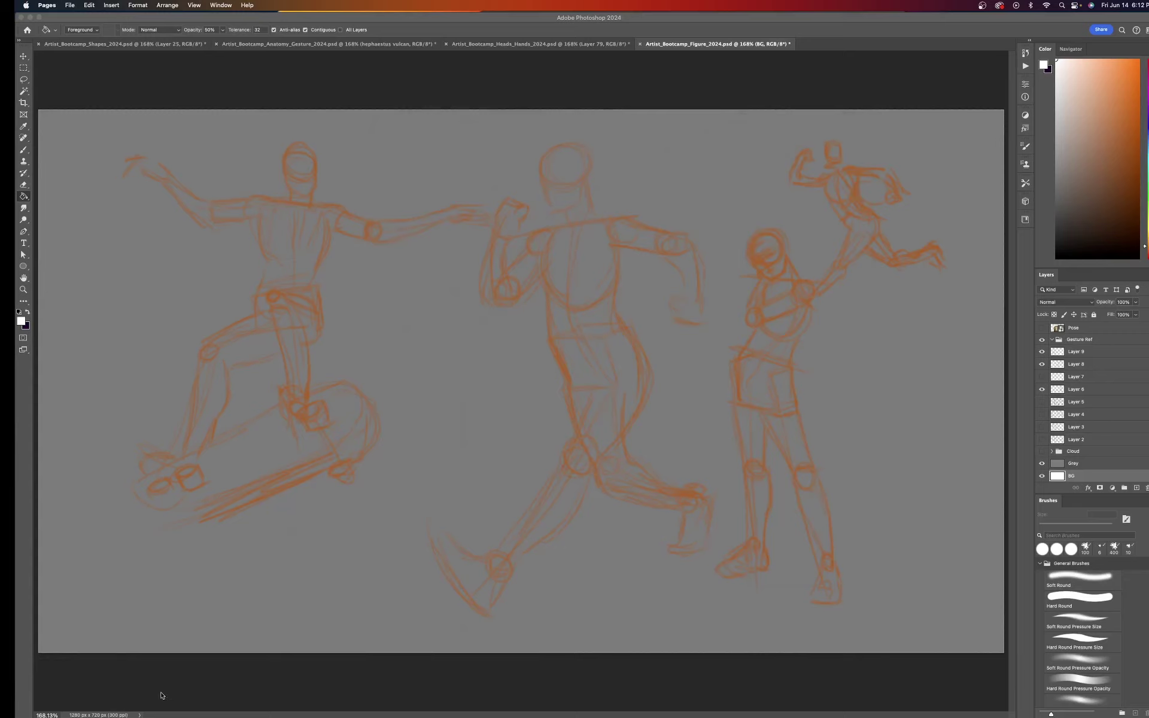